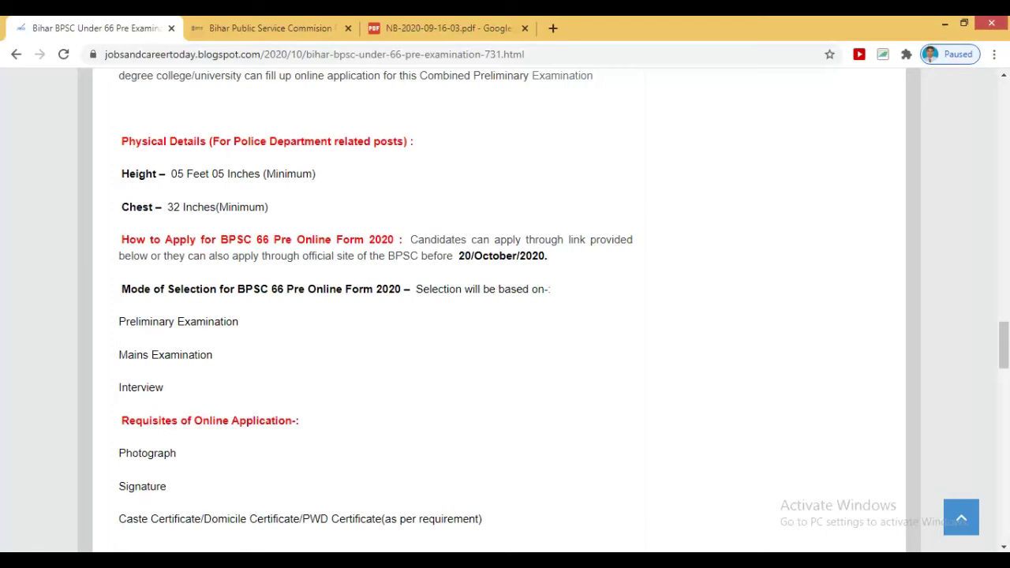
# Open the Registration link for the application form under Important Links in the BPSC 66 article.
pyautogui.scroll(-3, 505, 315)
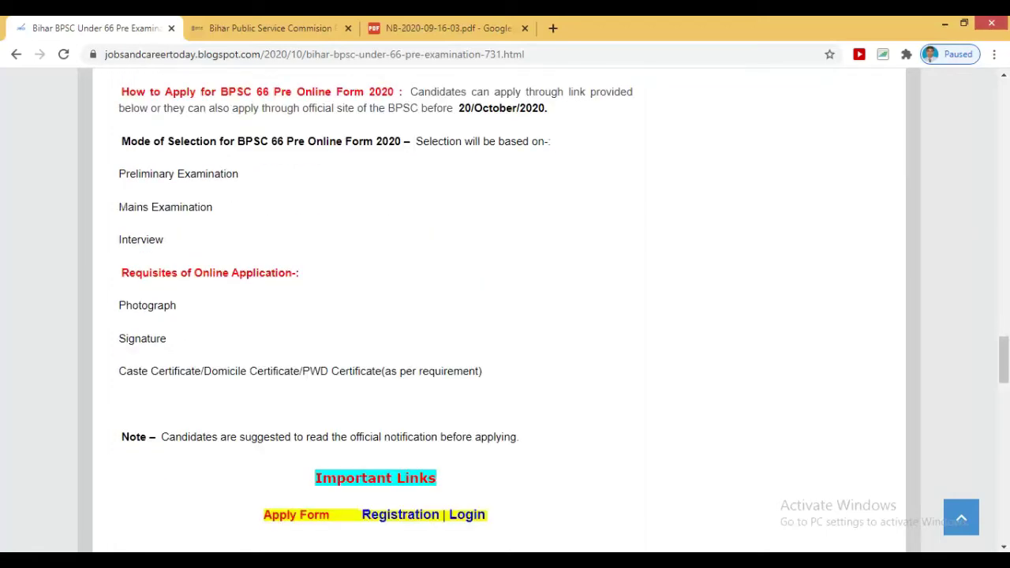
pyautogui.scroll(-3, 505, 316)
pyautogui.scroll(-3, 505, 315)
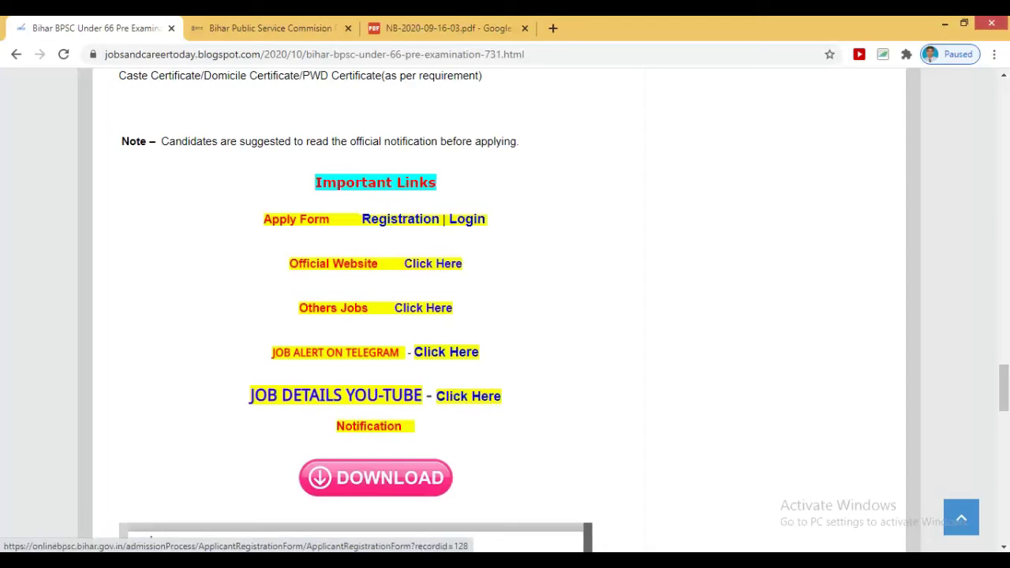
pyautogui.click(400, 219)
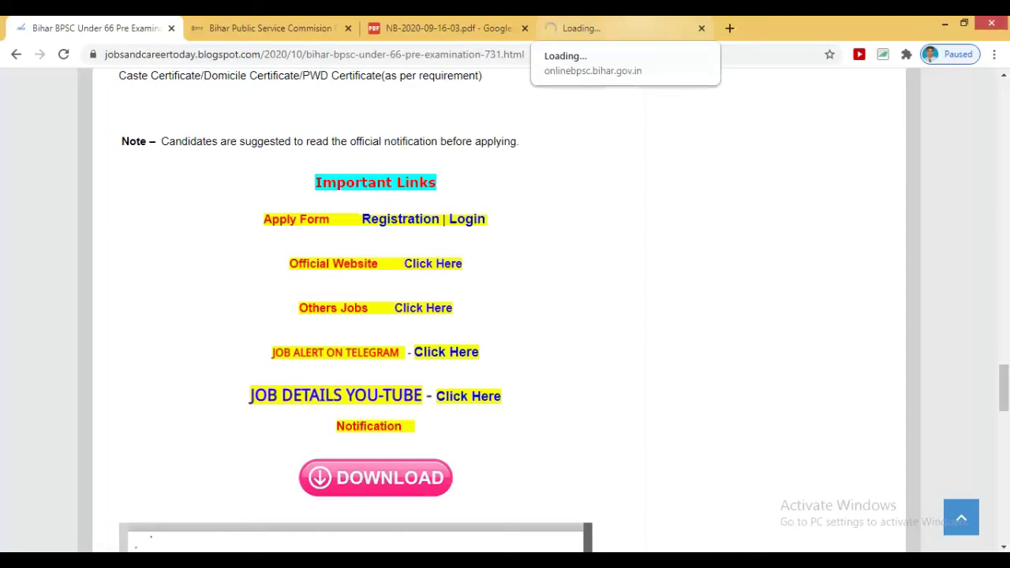
# Switch to the already loaded 66th CCE registration form and close the duplicate page that is still loading.
pyautogui.click(599, 28)
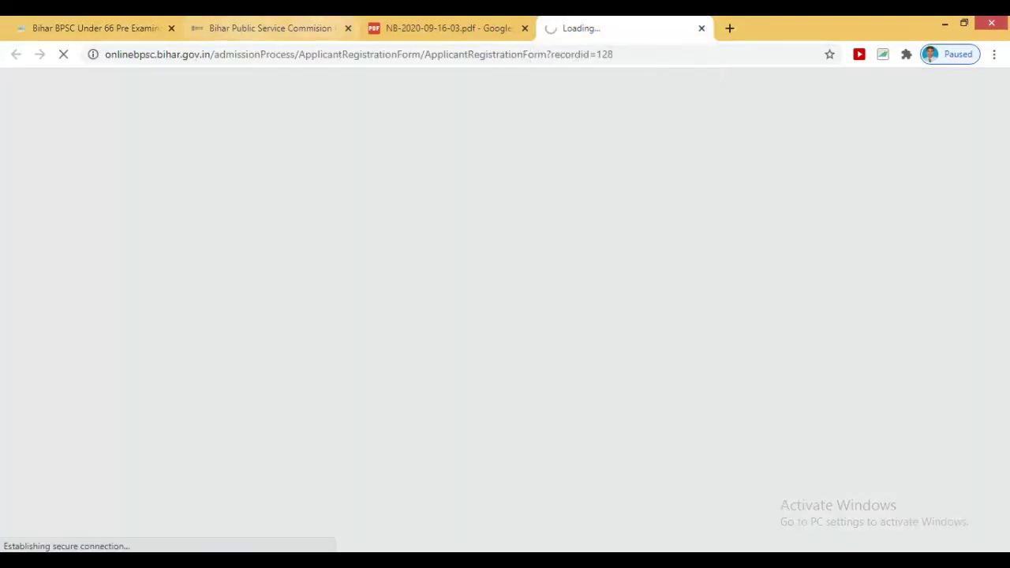
pyautogui.hotkey('ctrl', '2')
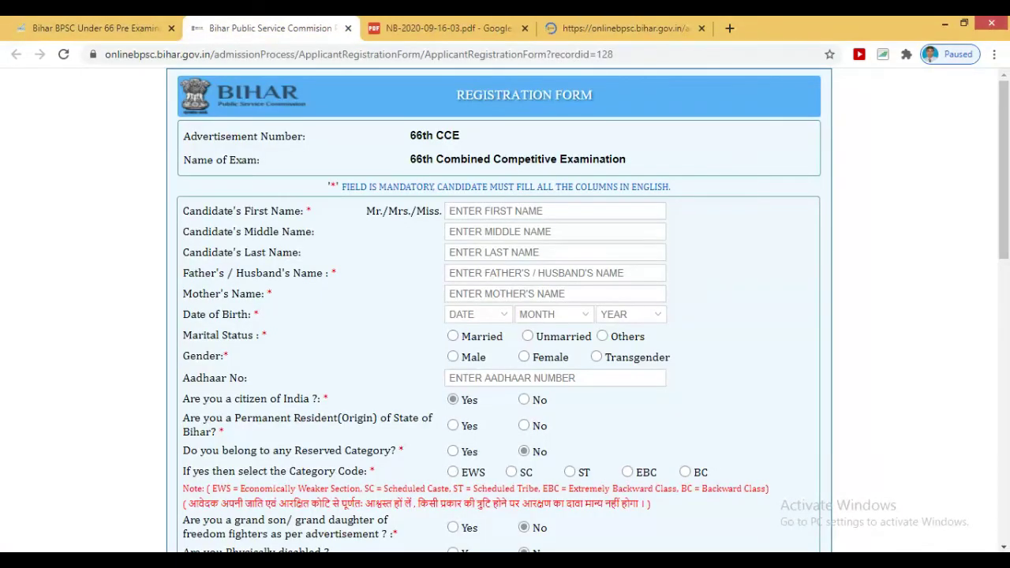
pyautogui.click(701, 28)
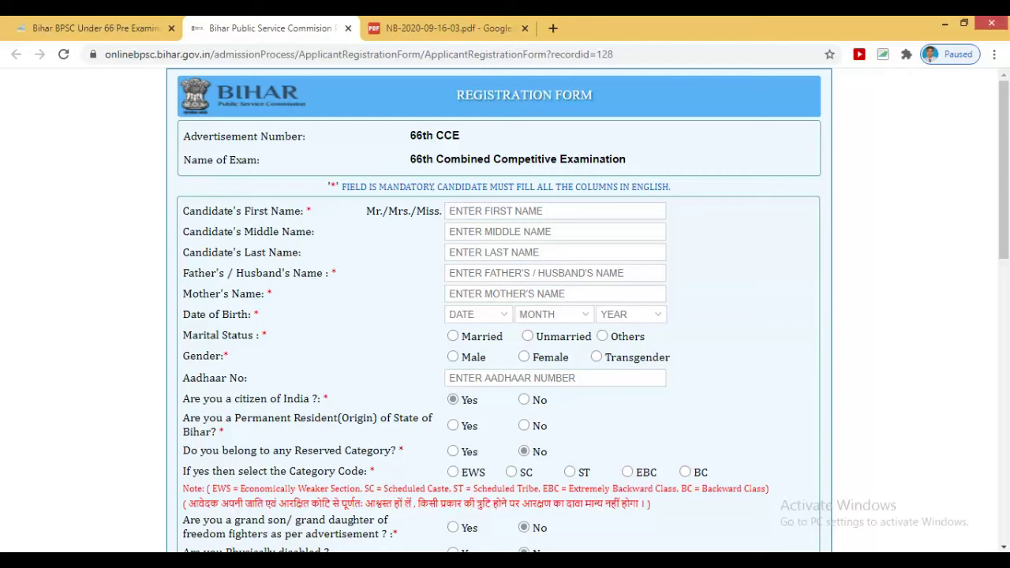
# Go through the candidate's first, middle and last name fields and the Aadhaar number field without filling them in.
pyautogui.click(554, 211)
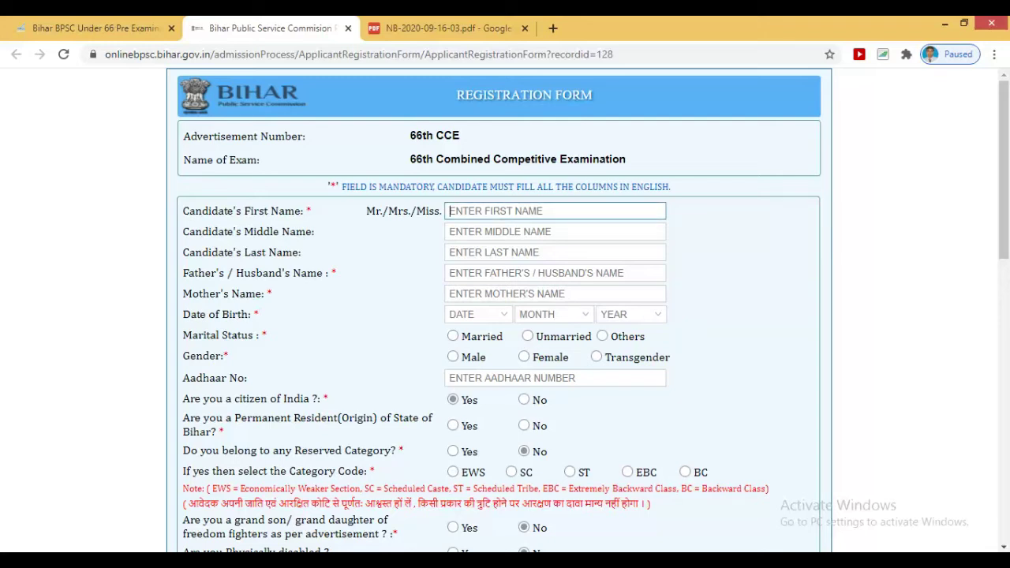
pyautogui.click(555, 231)
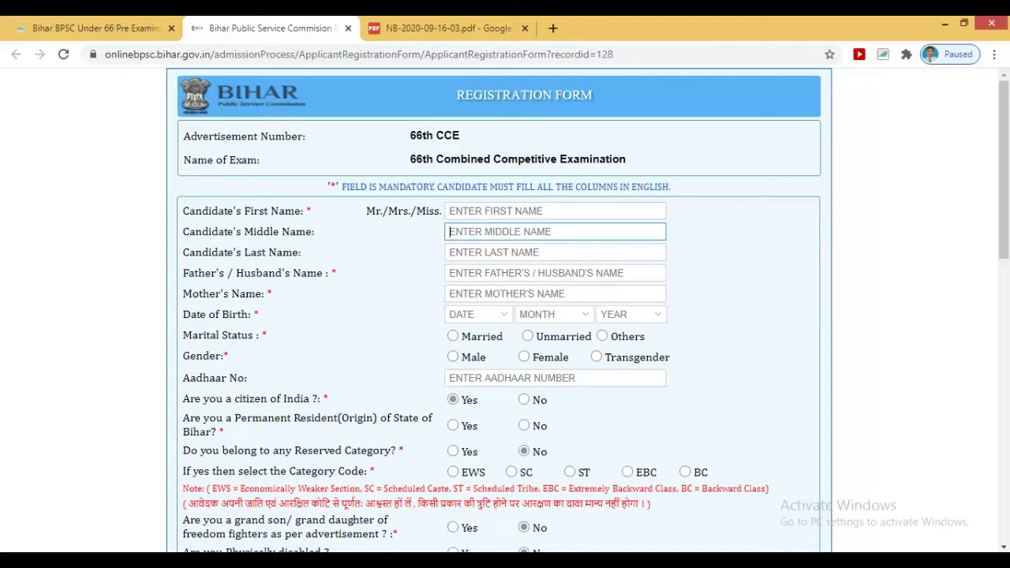
pyautogui.click(555, 252)
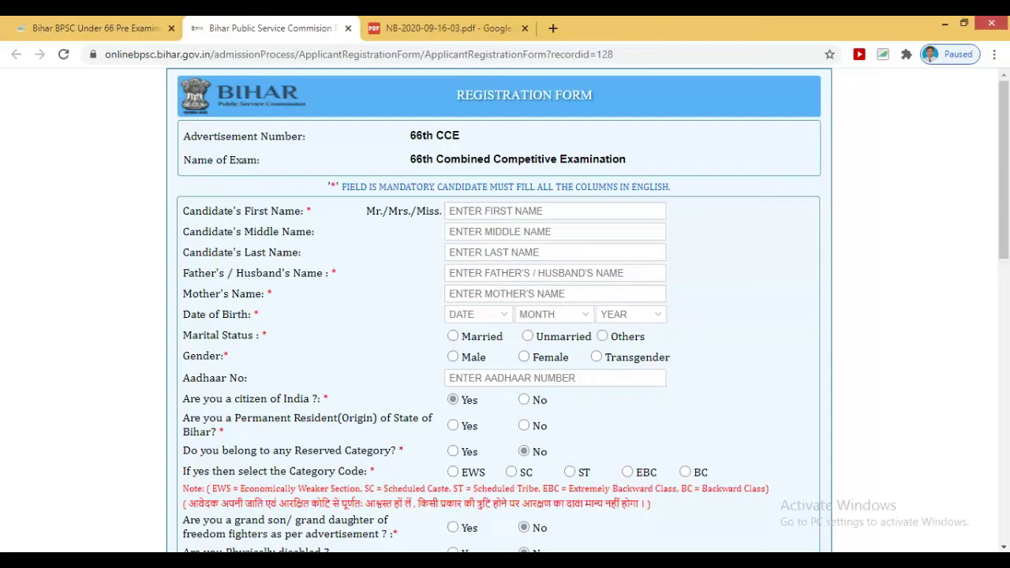
pyautogui.scroll(-2, 505, 315)
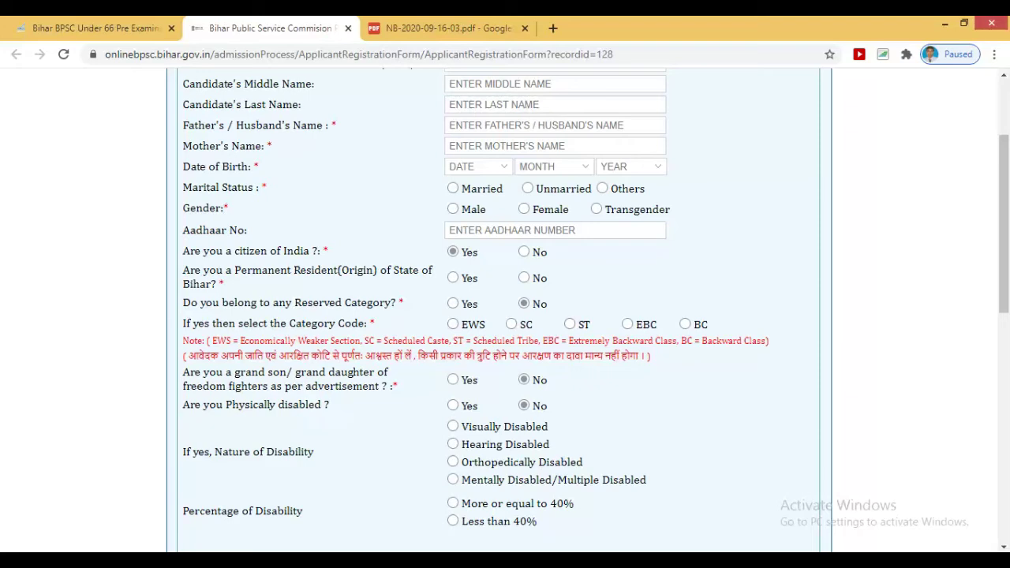
pyautogui.click(555, 229)
pyautogui.scroll(-2, 505, 315)
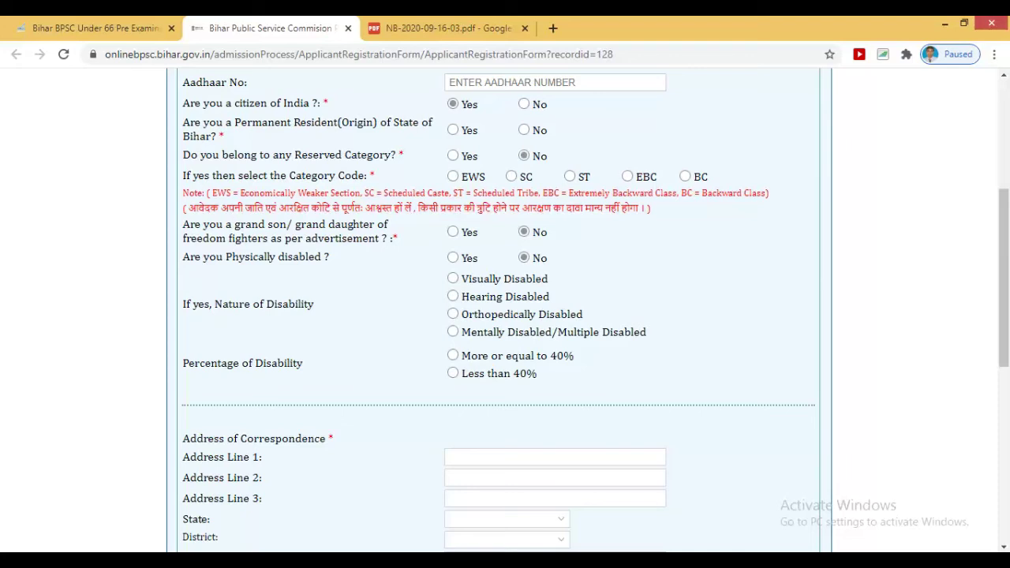
# Answer No to the question about being a permanent resident of the State of Bihar.
pyautogui.click(523, 130)
pyautogui.click(453, 129)
pyautogui.click(524, 130)
# Examine the correspondence and permanent residence address sections, placing the cursor in the first correspondence address line.
pyautogui.scroll(-2, 505, 315)
pyautogui.scroll(-2, 505, 316)
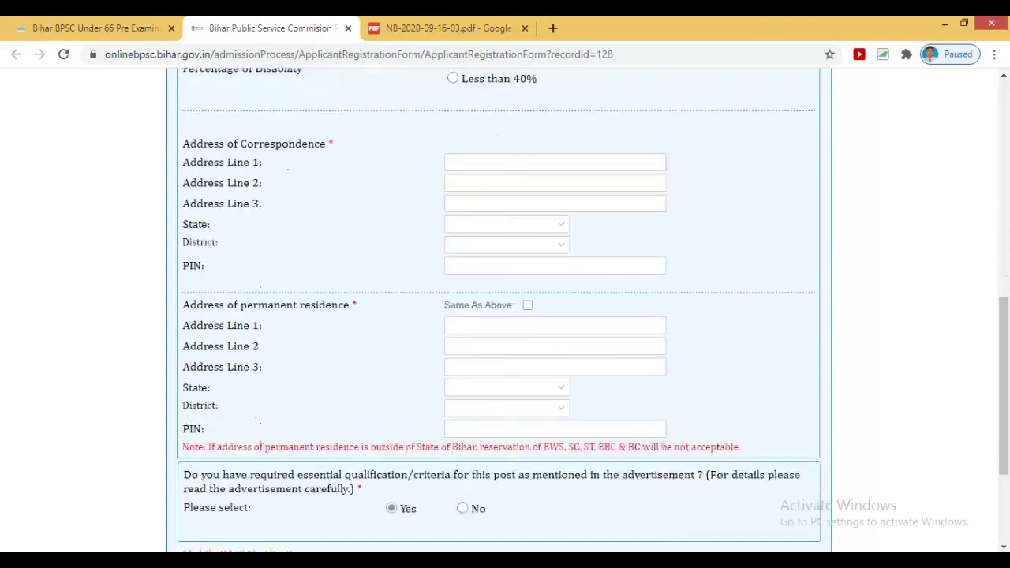
pyautogui.click(555, 161)
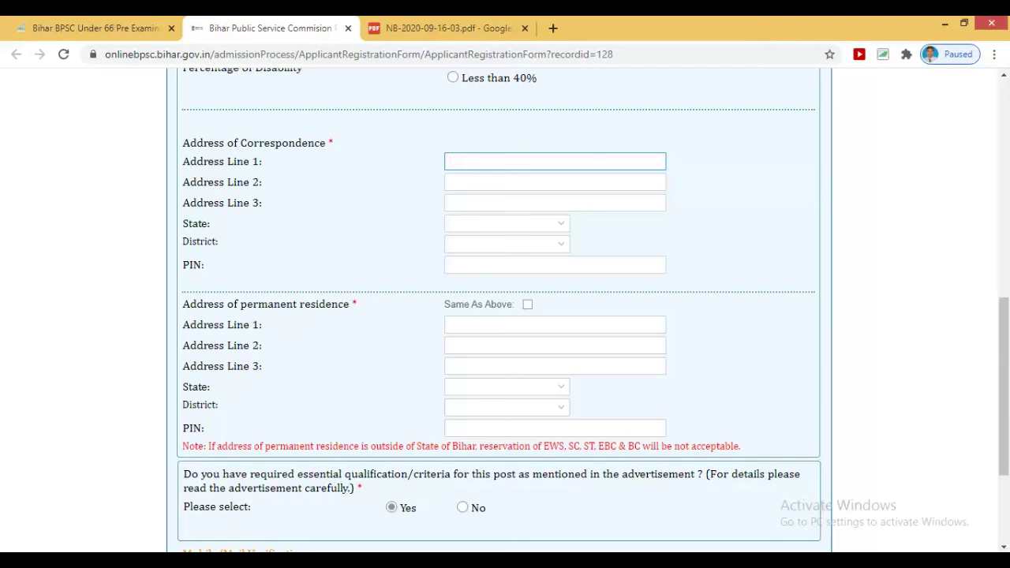
# Examine the essential qualification question, the e-mail and mobile verification fields and the captcha field at the form's end.
pyautogui.scroll(-2, 505, 315)
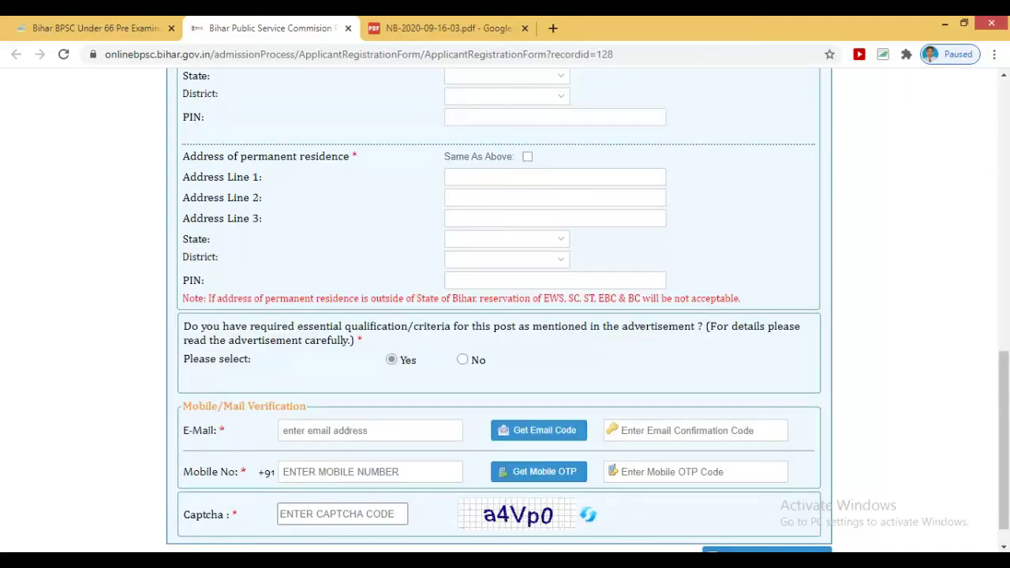
pyautogui.scroll(-1, 505, 316)
pyautogui.click(370, 398)
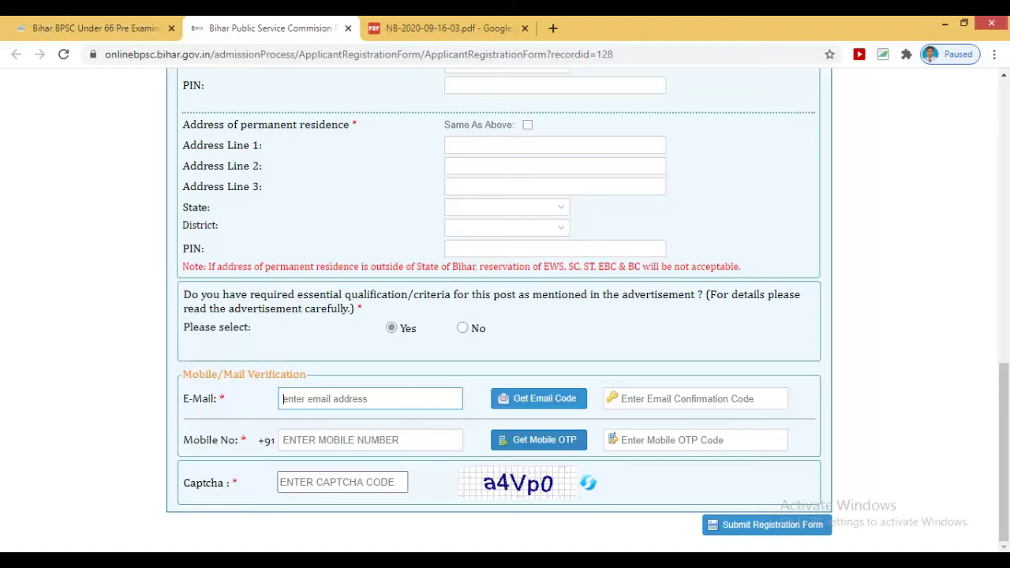
pyautogui.click(341, 482)
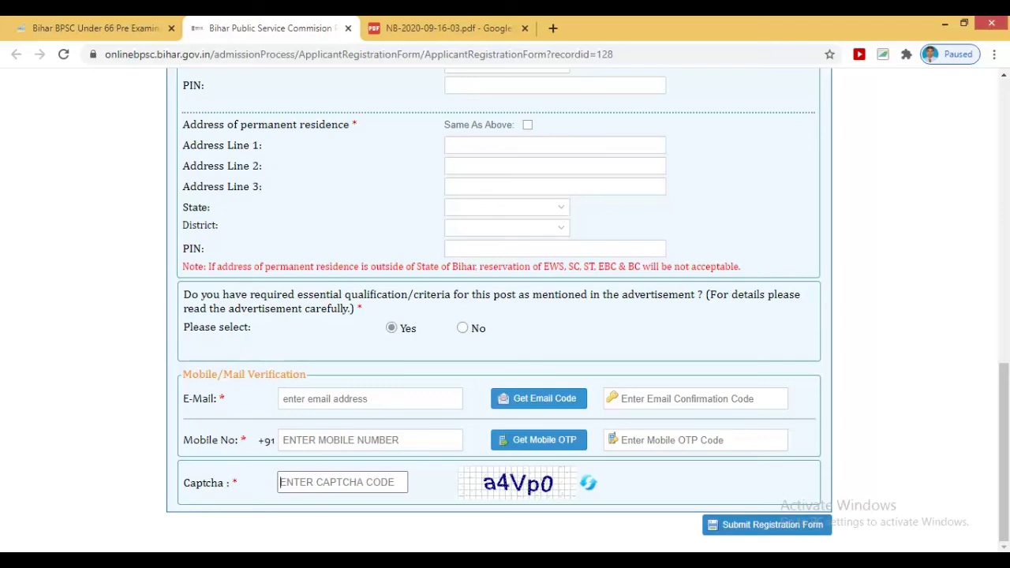
# Look over the registration form once more, ending at its heading.
pyautogui.scroll(8, 505, 308)
pyautogui.scroll(2, 505, 308)
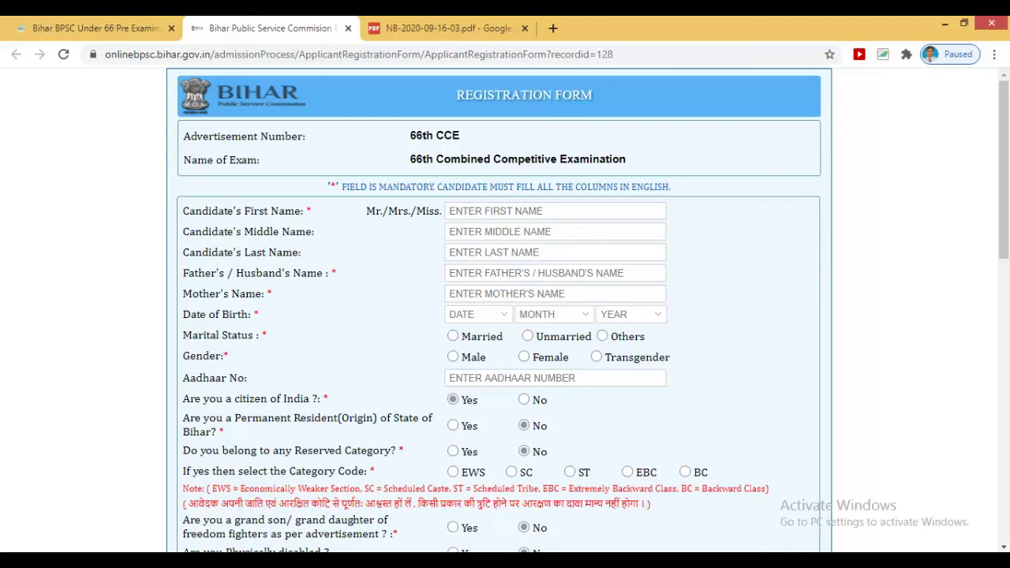
pyautogui.scroll(-5, 499, 315)
pyautogui.scroll(5, 498, 316)
# Return to the BPSC 66 article and review its vacancy details, important dates and opening section.
pyautogui.hotkey('ctrl', 'pageup')
pyautogui.scroll(10, 505, 315)
pyautogui.scroll(15, 505, 316)
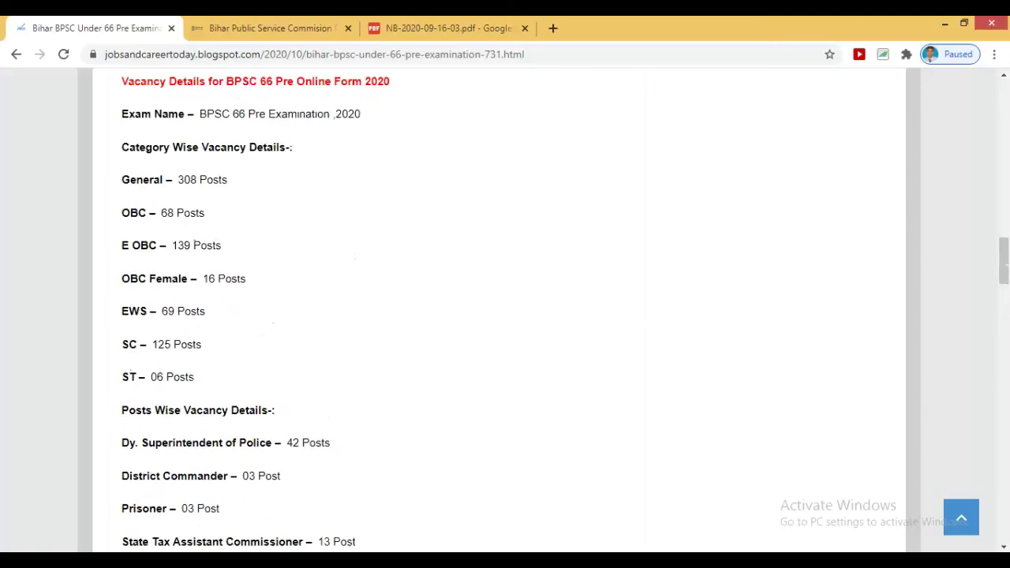
pyautogui.scroll(4, 505, 315)
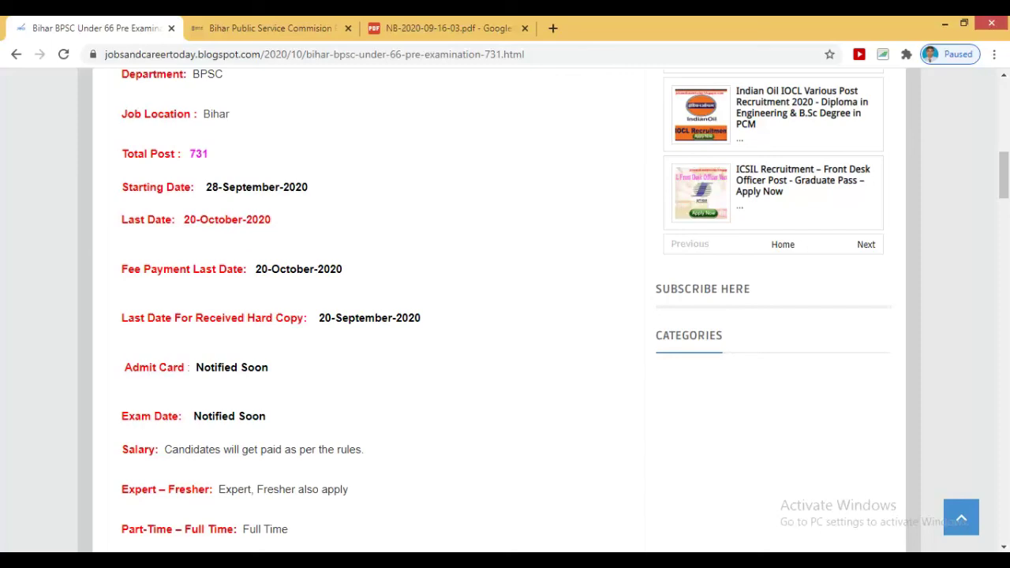
pyautogui.click(961, 517)
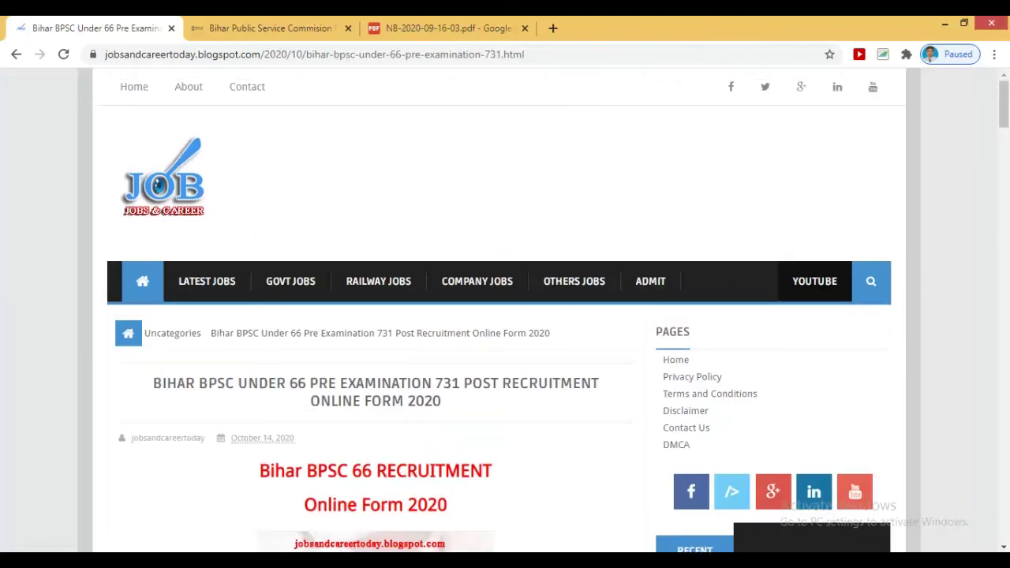
pyautogui.scroll(-4, 505, 316)
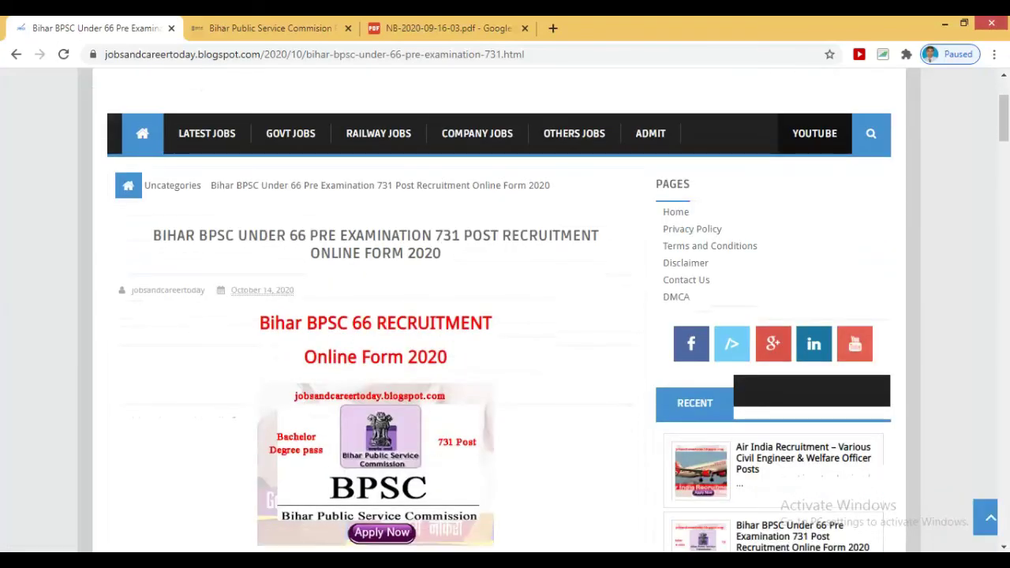